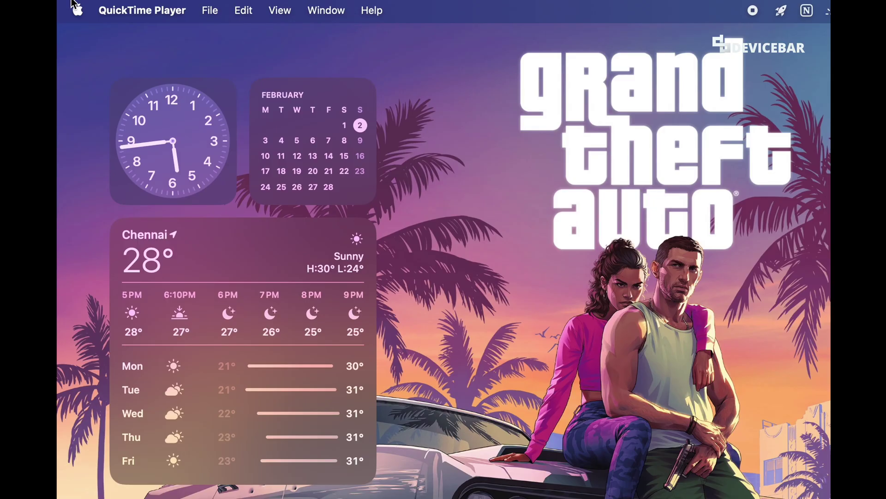
- Open System Settings from the Apple menu and go to General > Software Update to see macOS Sequoia 15.3
click(71, 8)
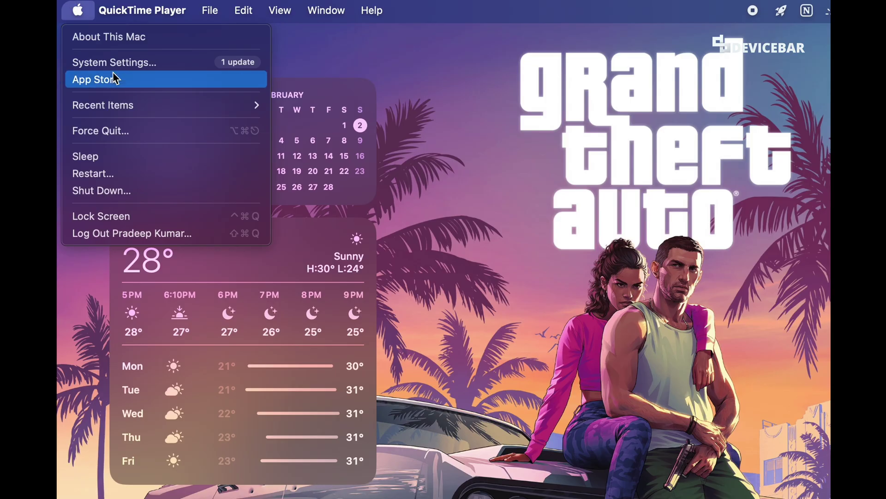
click(122, 65)
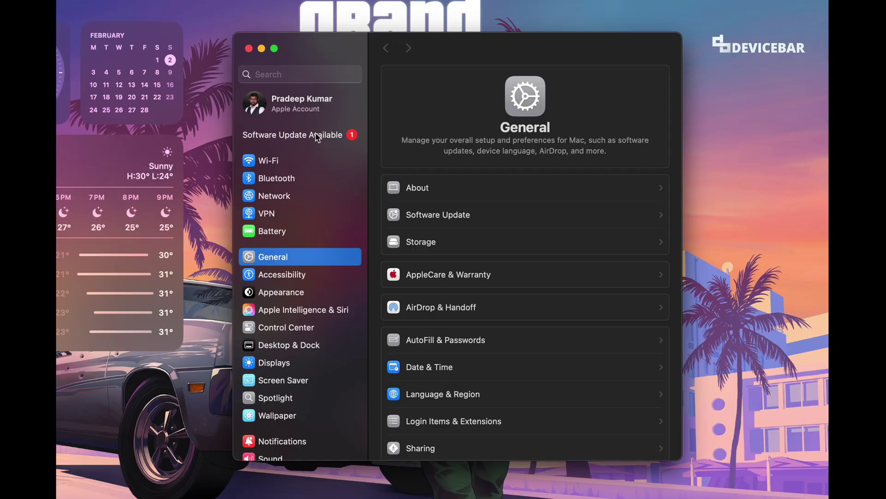
click(331, 138)
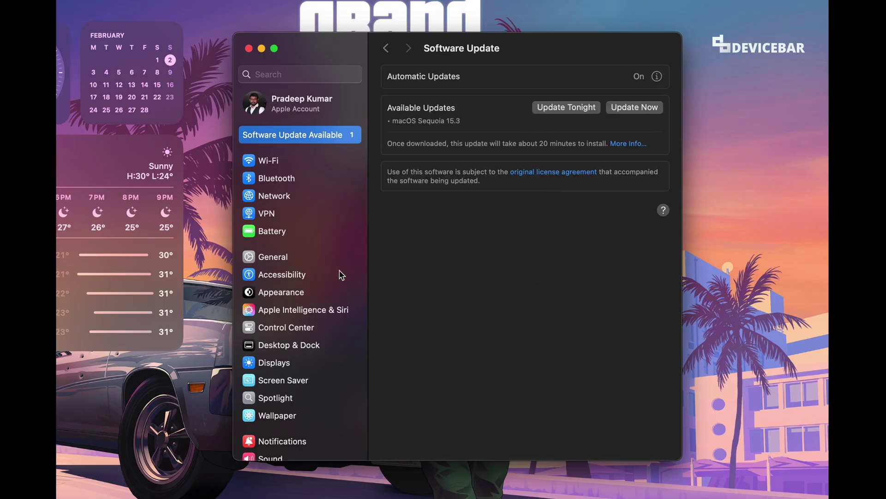
click(295, 262)
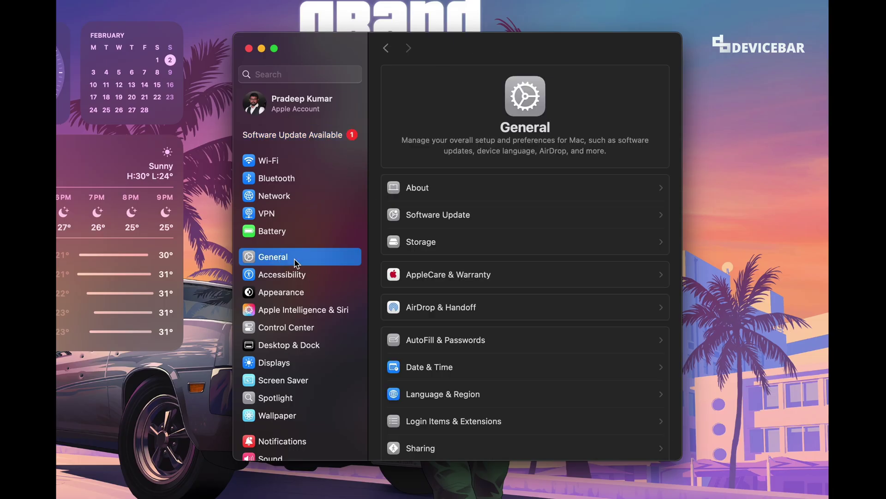
click(448, 219)
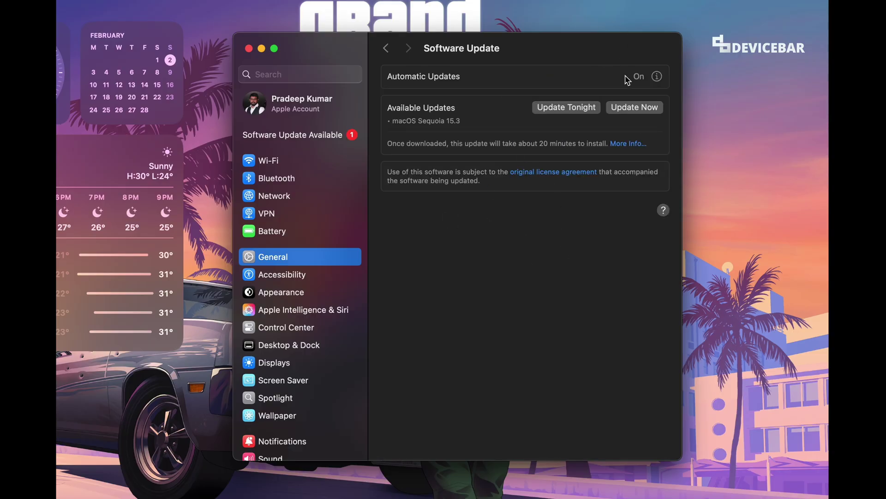
click(658, 77)
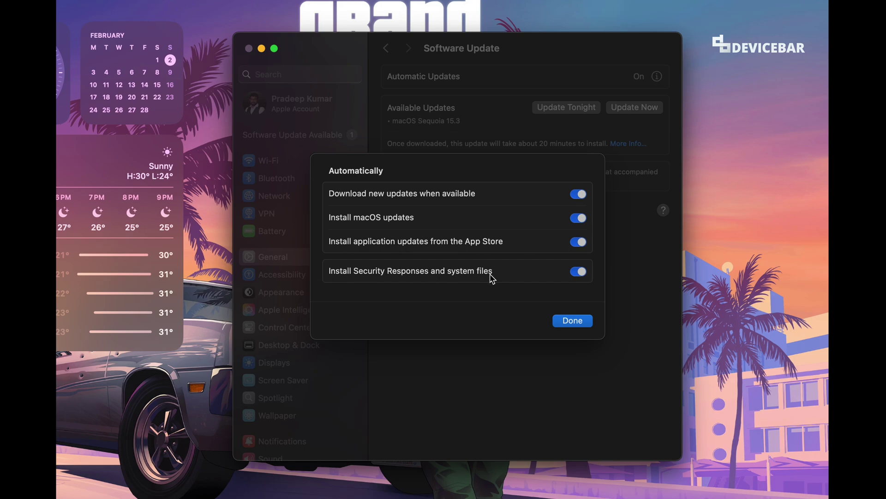
click(573, 320)
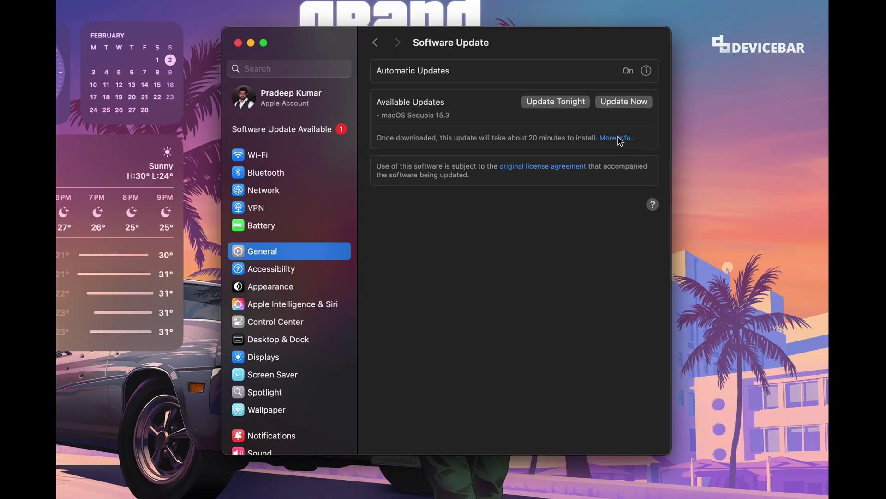
click(620, 139)
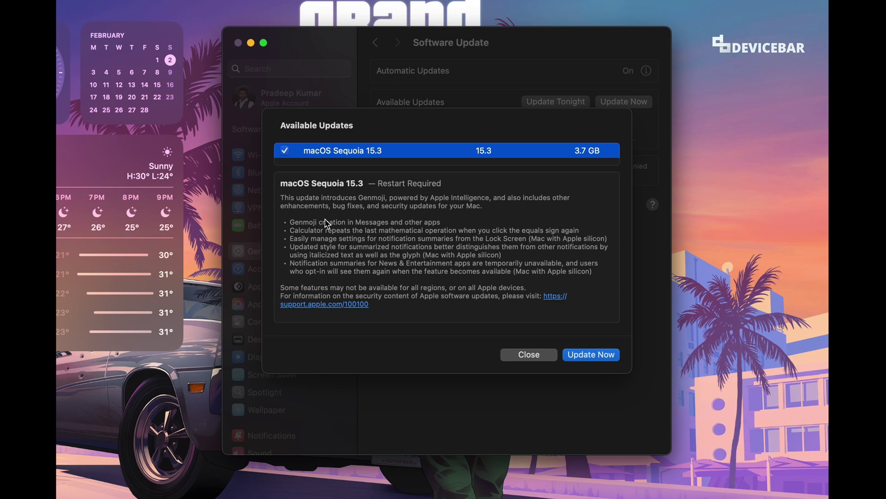
click(530, 354)
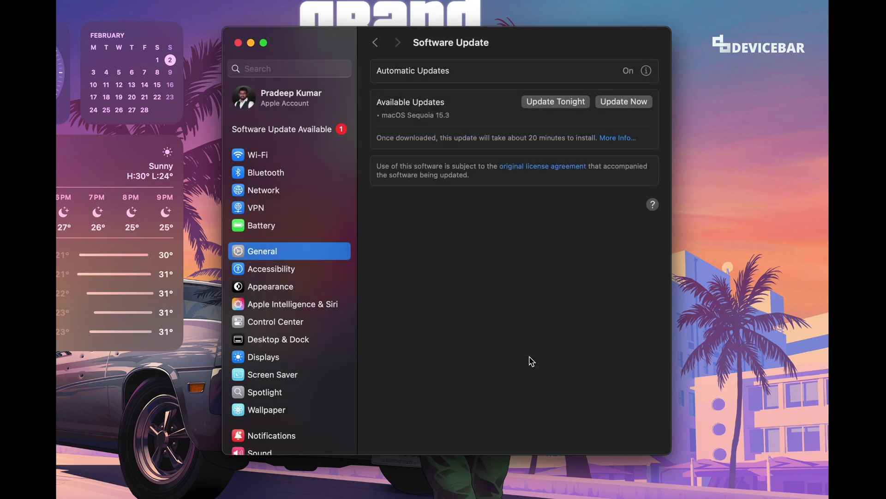
click(625, 102)
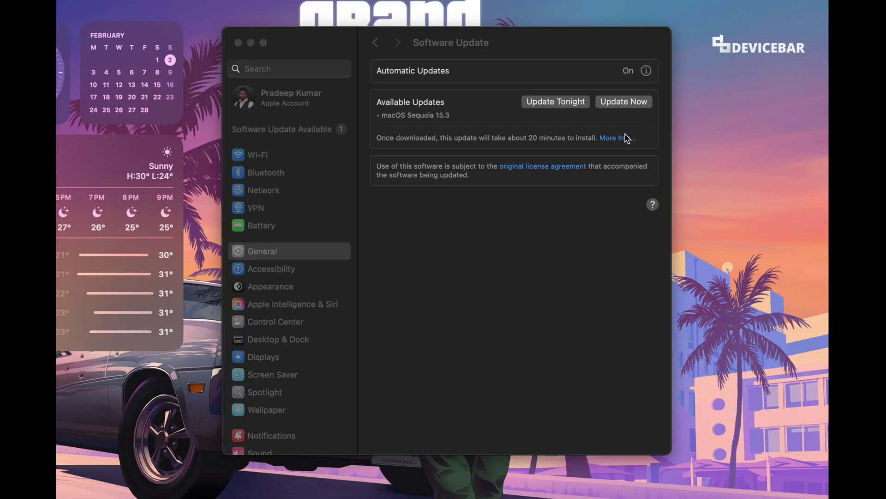
- Start the macOS Sequoia 15.3 update, agree to the license, and authorise the download with the password
click(633, 103)
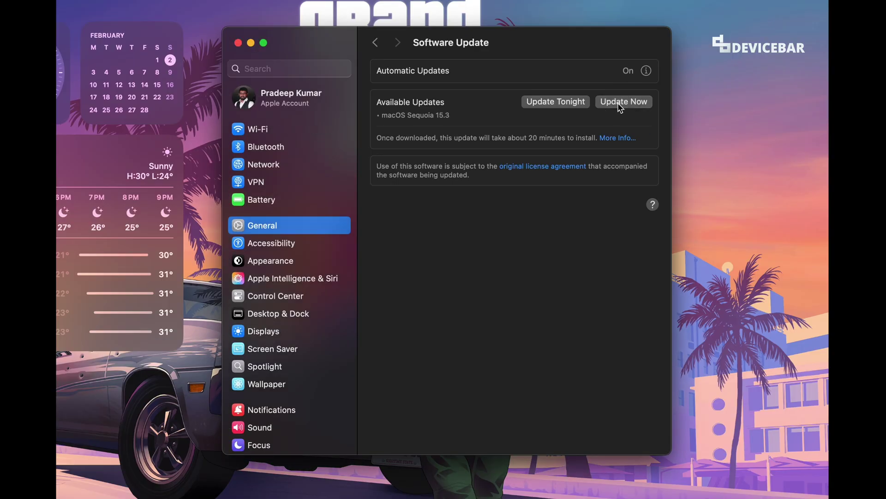
scroll(494, 248, down, 5)
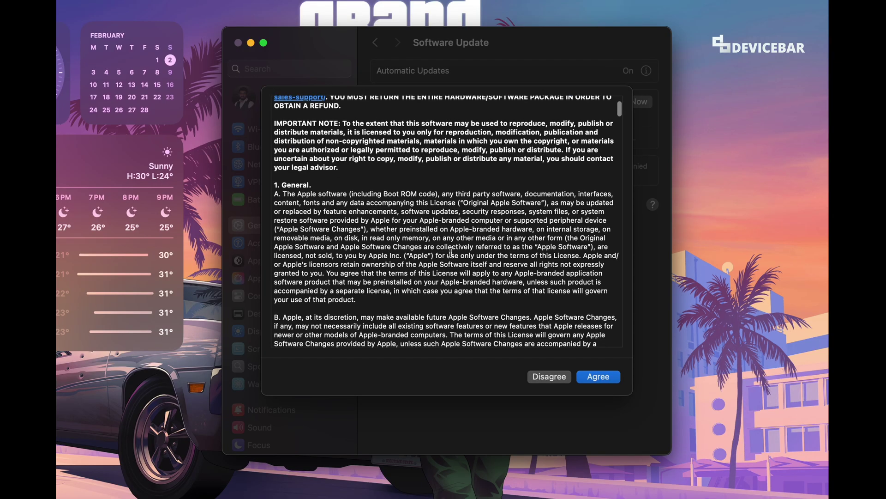
scroll(494, 248, up, 5)
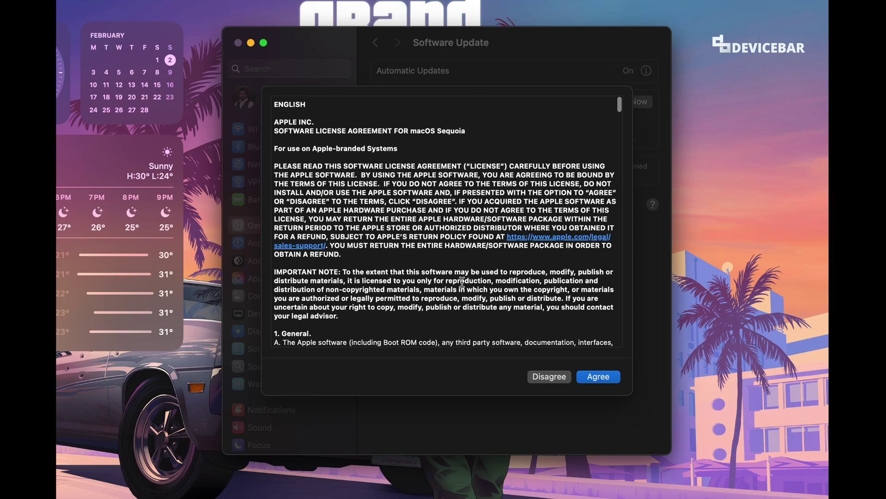
click(600, 377)
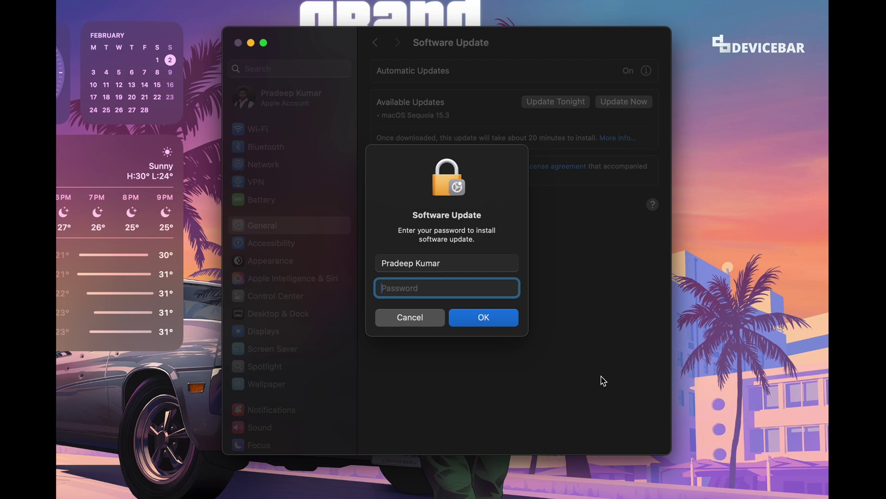
text(**)
click(489, 323)
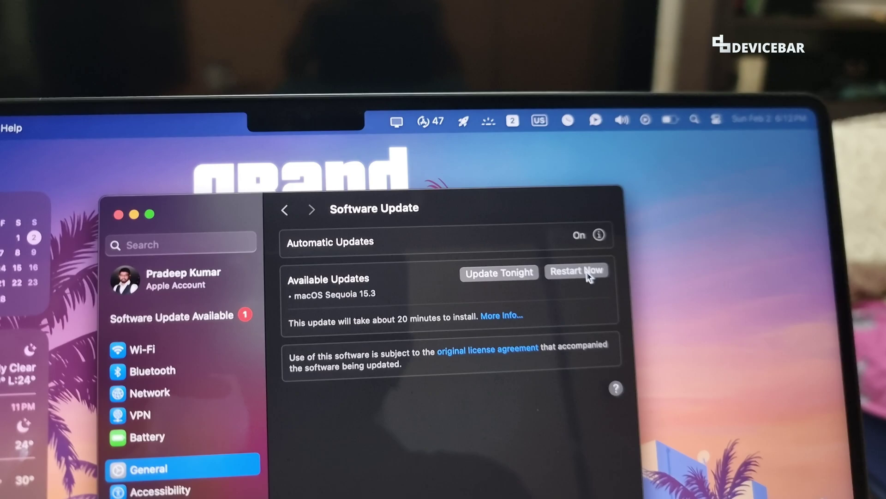
- Restart now to install macOS Sequoia 15.3, confirming with the password
click(590, 266)
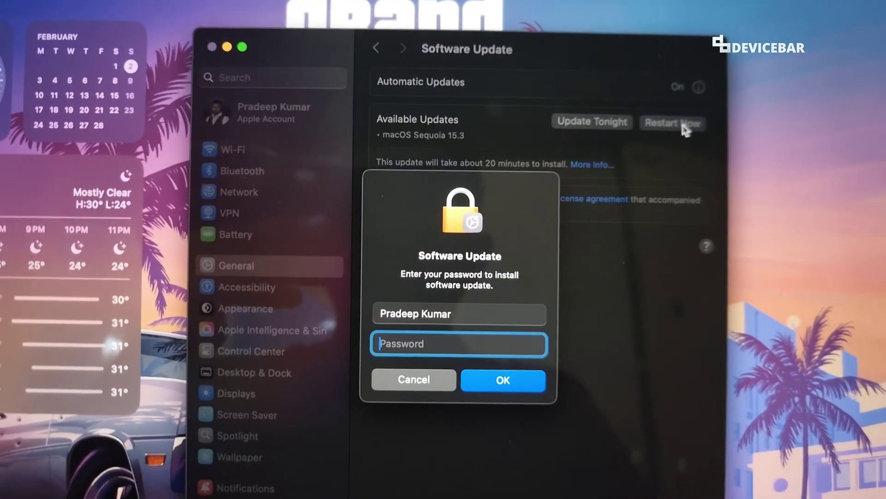
text(••••••)
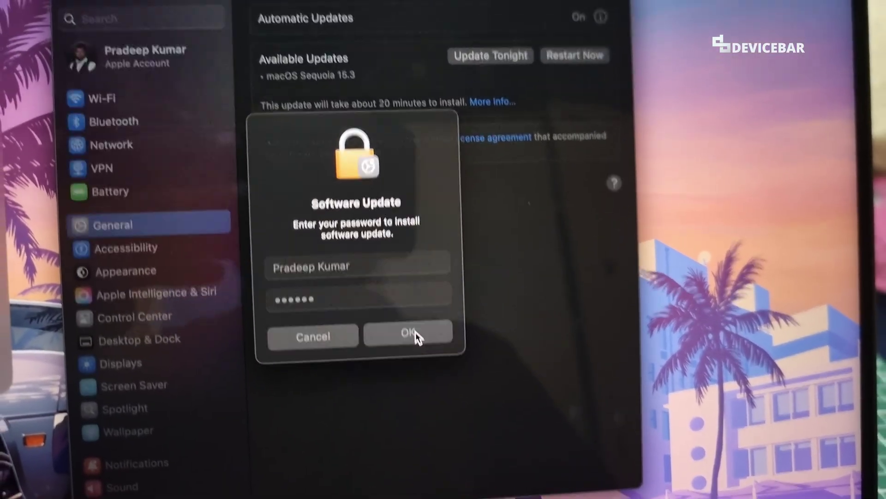
click(414, 321)
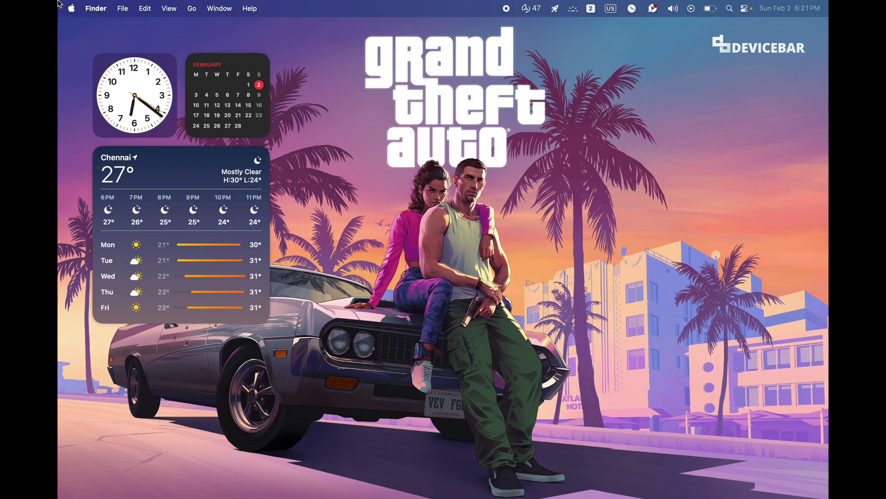
- Reopen System Settings from the Apple menu and check for software updates again
click(70, 8)
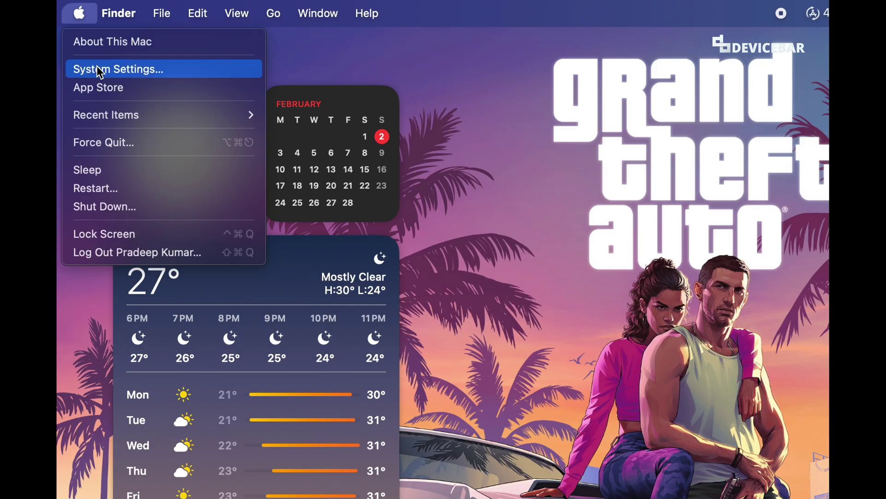
click(95, 43)
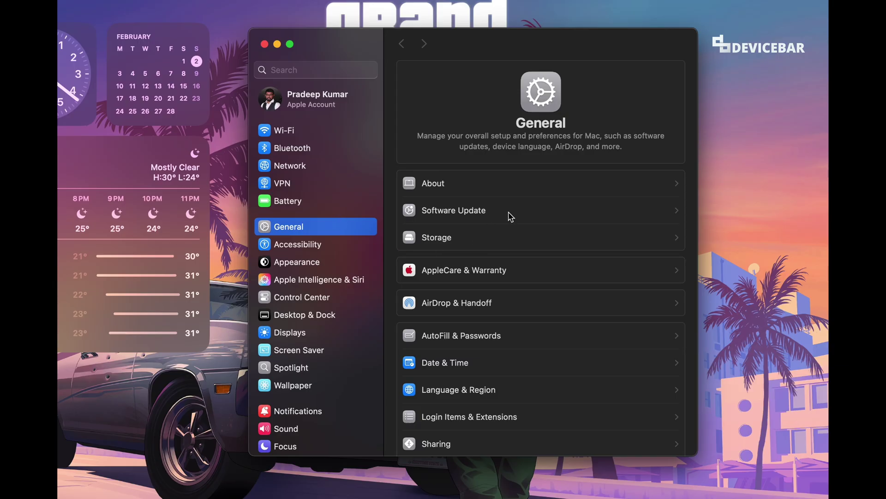
click(496, 212)
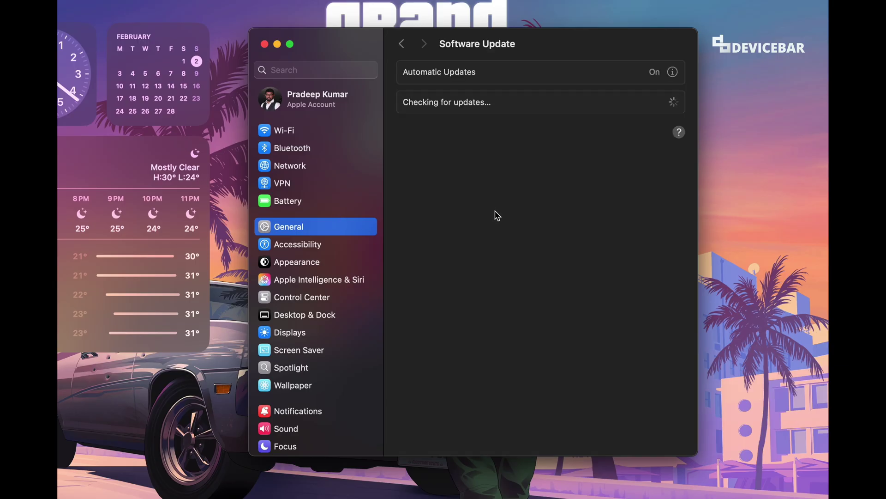